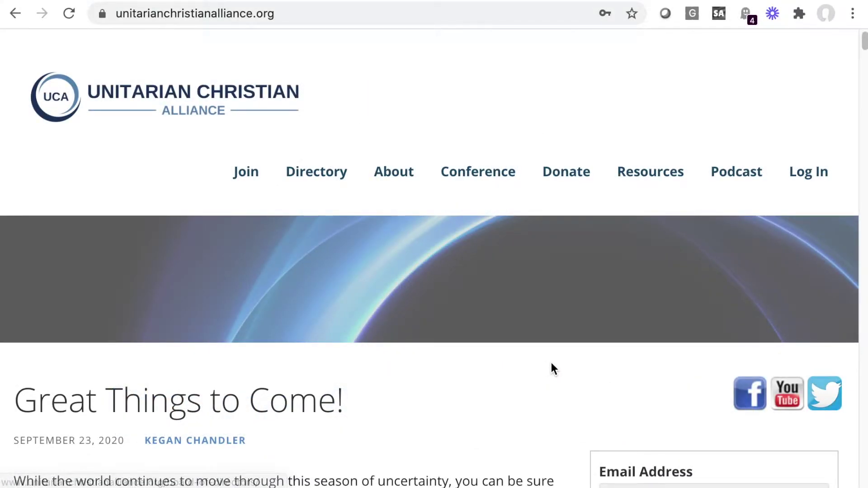
Step: Log in from the sidebar with the member's e-mail address and account password
{"action": "scroll", "coordinate": [604, 405], "scroll_direction": "down", "scroll_amount": 5}
{"action": "left_click", "coordinate": [652, 239]}
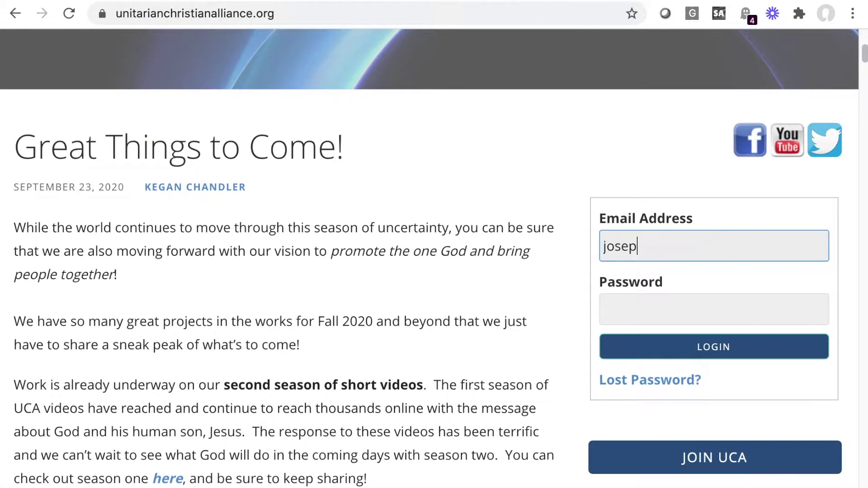
{"action": "key", "text": "Tab"}
{"action": "type", "text": "•••••••••"}
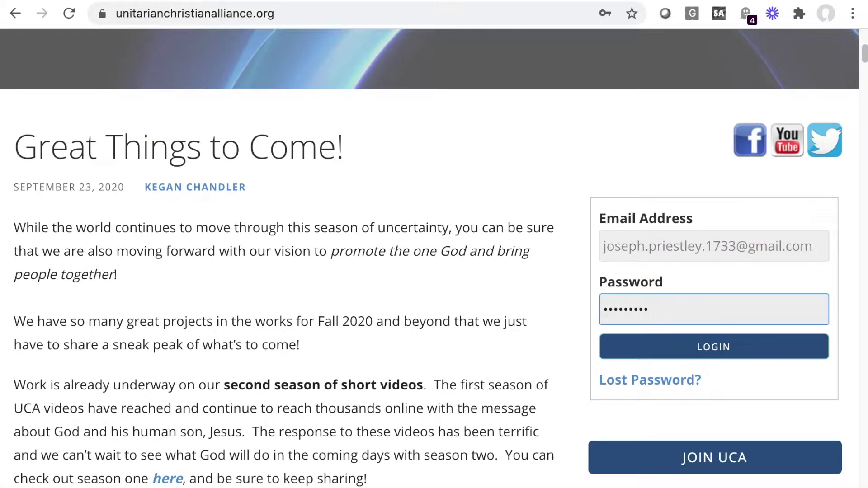
{"action": "type", "text": "••••••••"}
{"action": "left_click", "coordinate": [701, 348]}
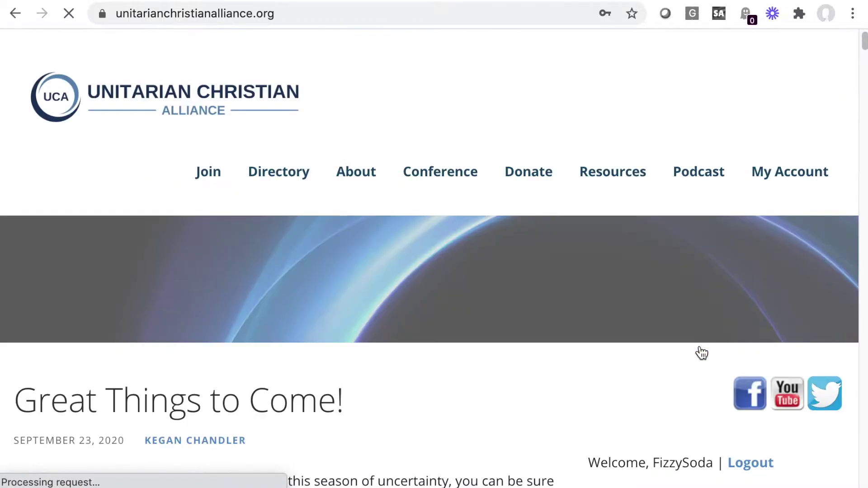
{"action": "scroll", "coordinate": [701, 352], "scroll_direction": "down", "scroll_amount": 5}
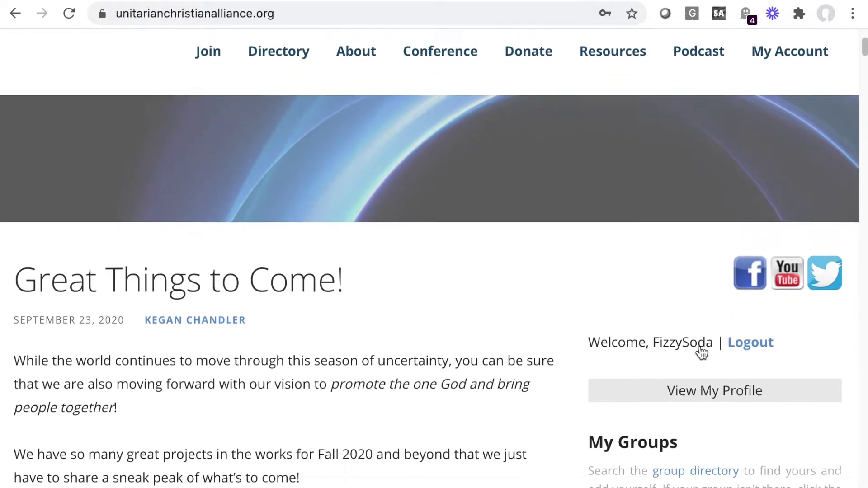
{"action": "scroll", "coordinate": [701, 352], "scroll_direction": "down", "scroll_amount": 3}
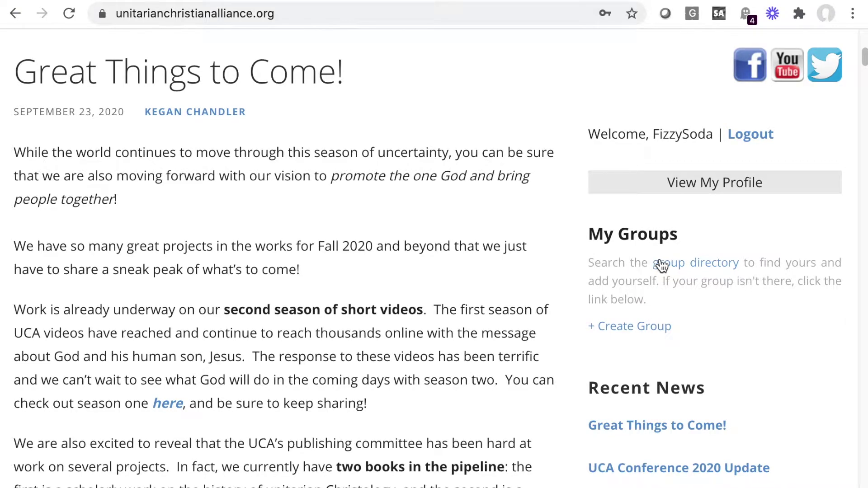
Step: Search the Group Directory by Group Name for 'Priestley Home Fellowship', which returns no matches
{"action": "left_click", "coordinate": [730, 269]}
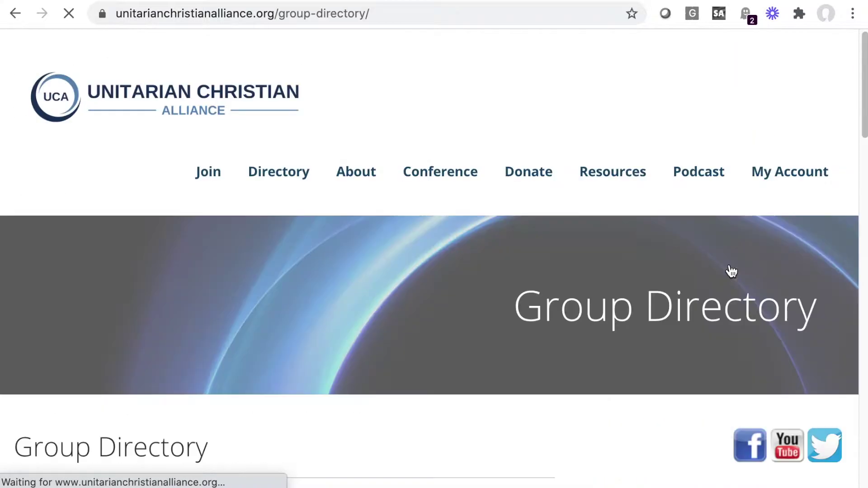
{"action": "scroll", "coordinate": [324, 366], "scroll_direction": "down", "scroll_amount": 5}
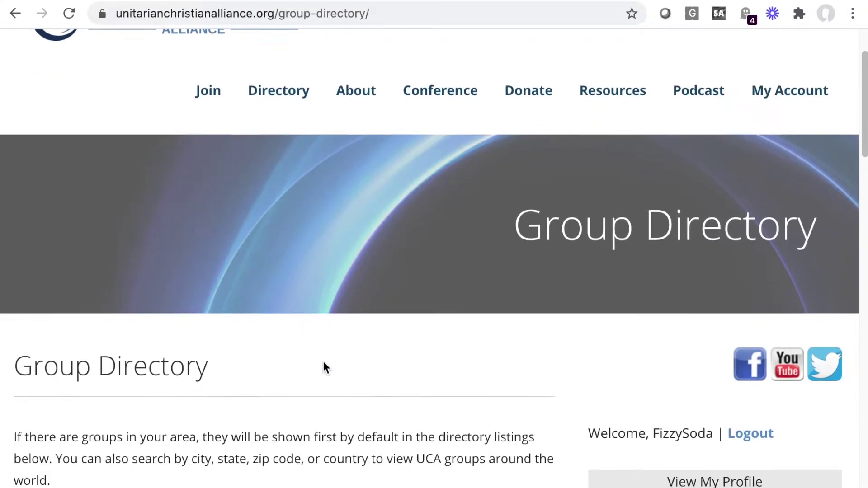
{"action": "scroll", "coordinate": [324, 361], "scroll_direction": "down", "scroll_amount": 2}
{"action": "scroll", "coordinate": [325, 355], "scroll_direction": "down", "scroll_amount": 3}
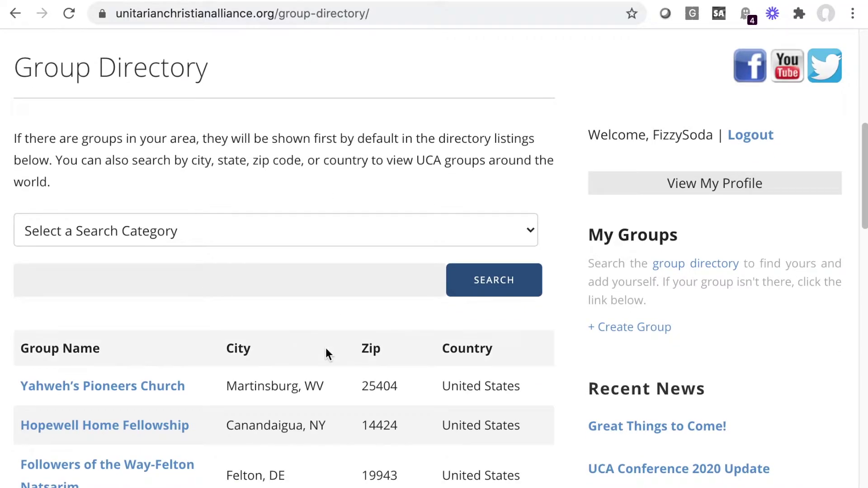
{"action": "left_click", "coordinate": [335, 234]}
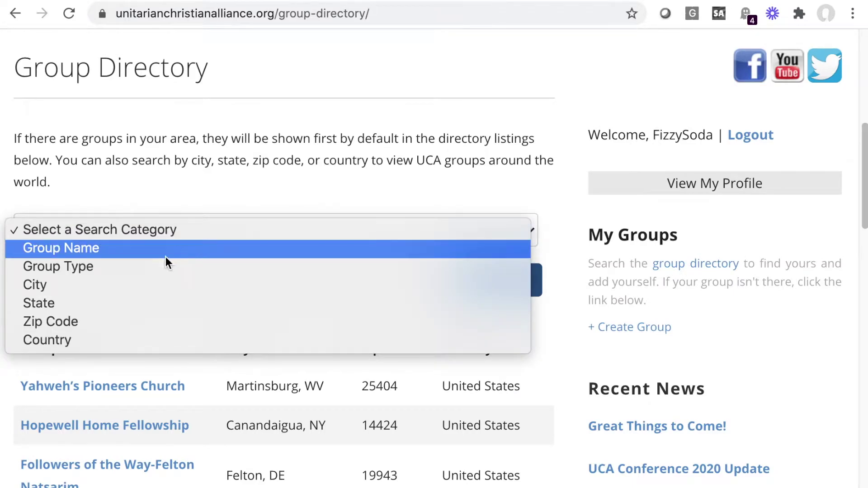
{"action": "left_click", "coordinate": [148, 256]}
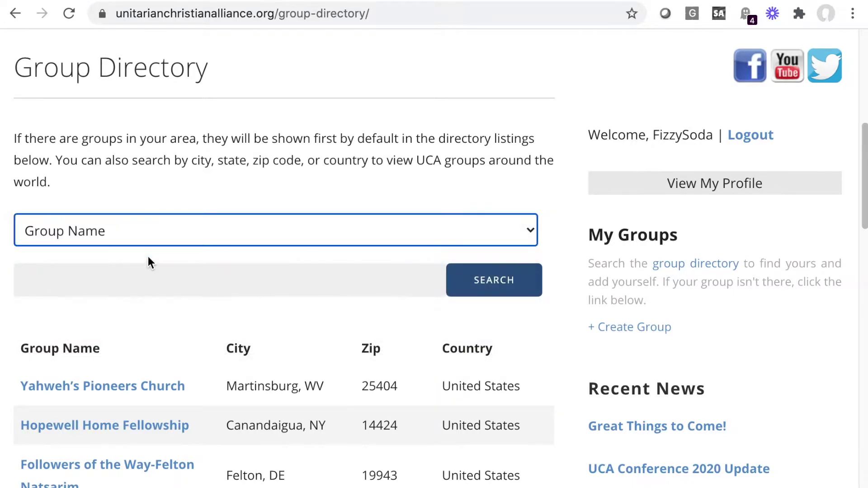
{"action": "left_click", "coordinate": [124, 283]}
{"action": "type", "text": "Priestle"}
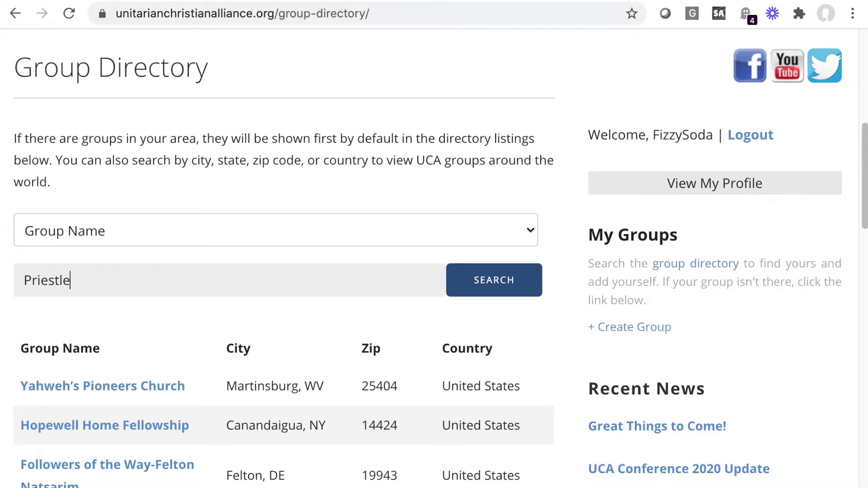
{"action": "type", "text": "y Home Fellowship"}
{"action": "left_click", "coordinate": [491, 285]}
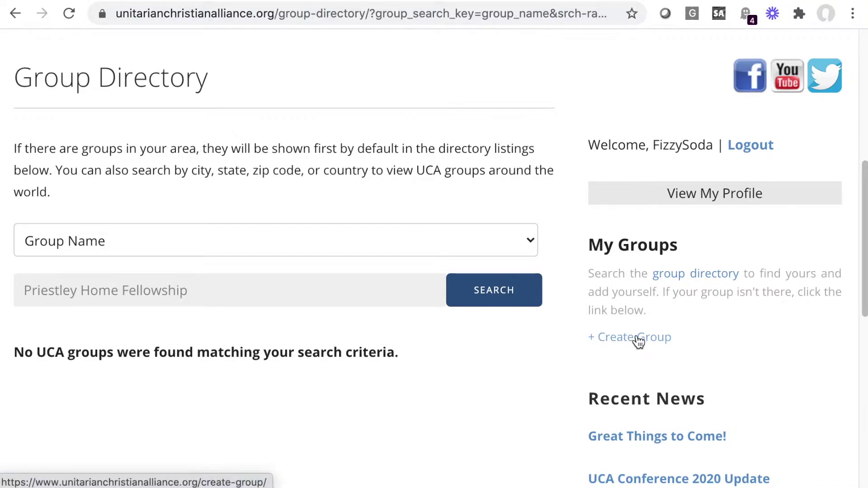
Step: Start a new group and continue past the group-creation guidelines to the form
{"action": "left_click", "coordinate": [638, 342]}
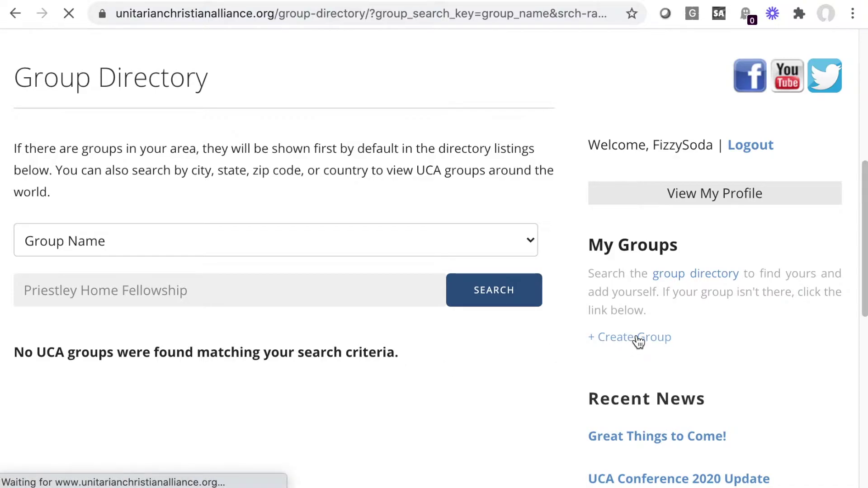
{"action": "scroll", "coordinate": [639, 342], "scroll_direction": "down", "scroll_amount": 8}
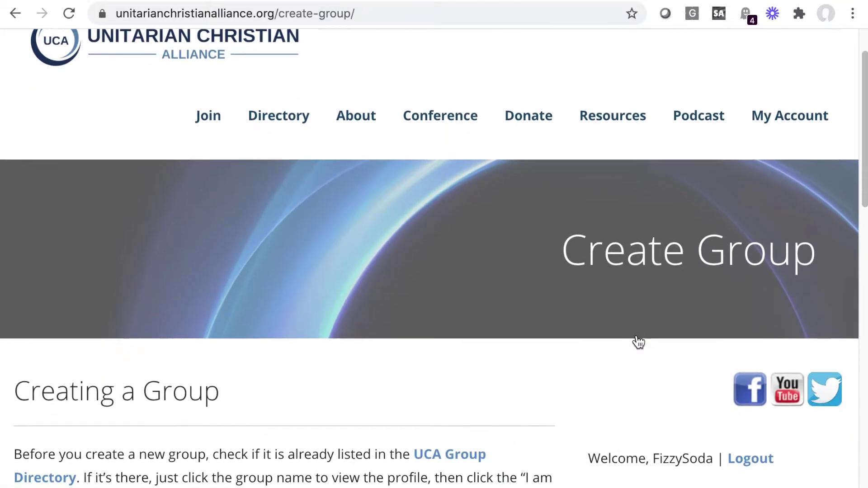
{"action": "scroll", "coordinate": [638, 343], "scroll_direction": "down", "scroll_amount": 2}
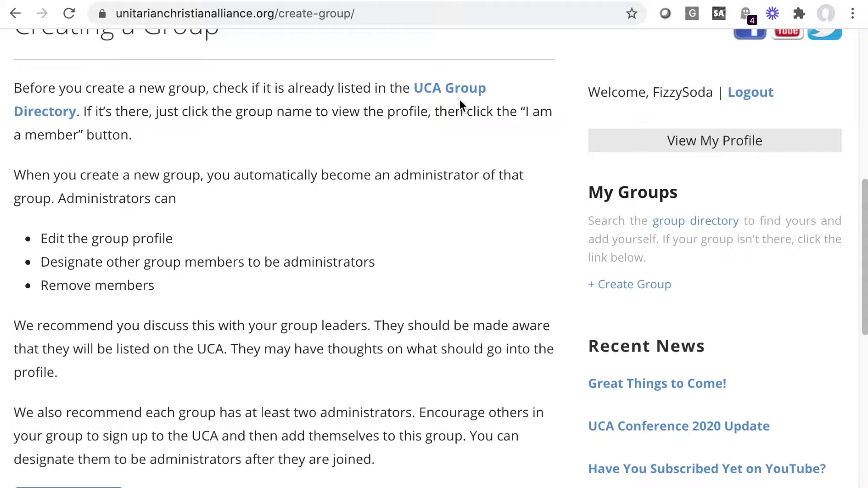
{"action": "scroll", "coordinate": [460, 101], "scroll_direction": "down", "scroll_amount": 2}
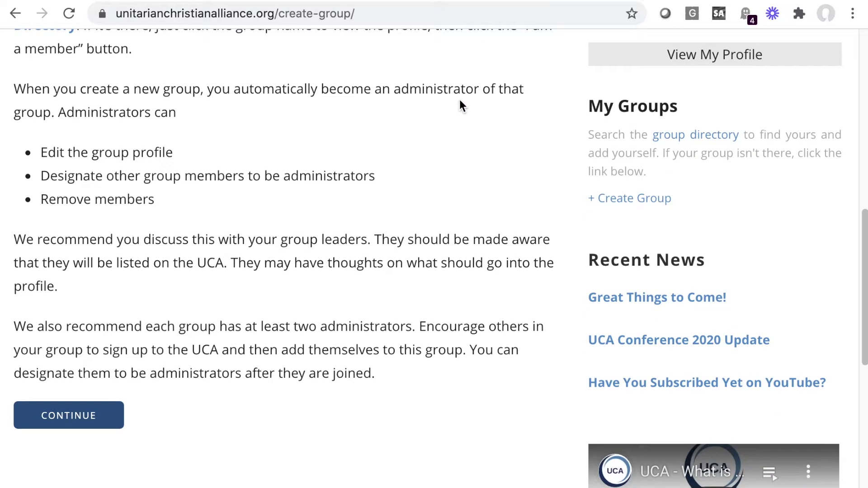
{"action": "left_click", "coordinate": [77, 420]}
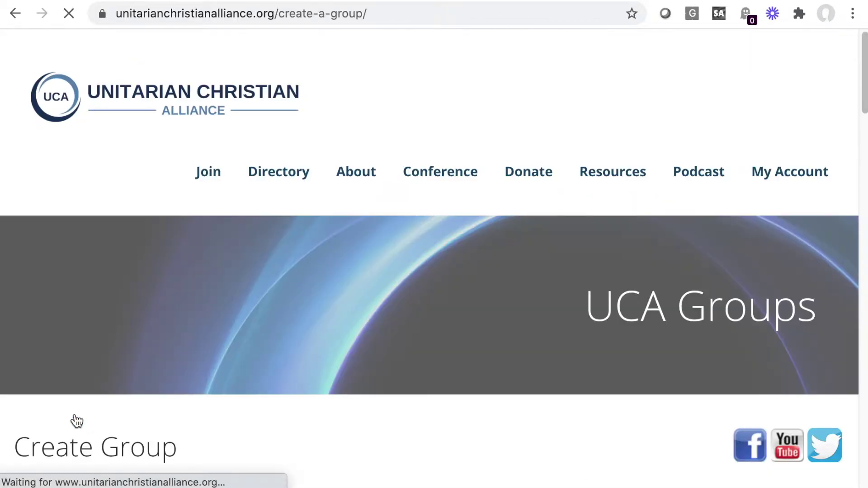
Step: Enter 'Priestley Home Fellowship' as the group name and choose Home Fellowship as the group type
{"action": "scroll", "coordinate": [74, 420], "scroll_direction": "down", "scroll_amount": 9}
{"action": "left_click", "coordinate": [83, 111]}
{"action": "type", "text": "Prie"}
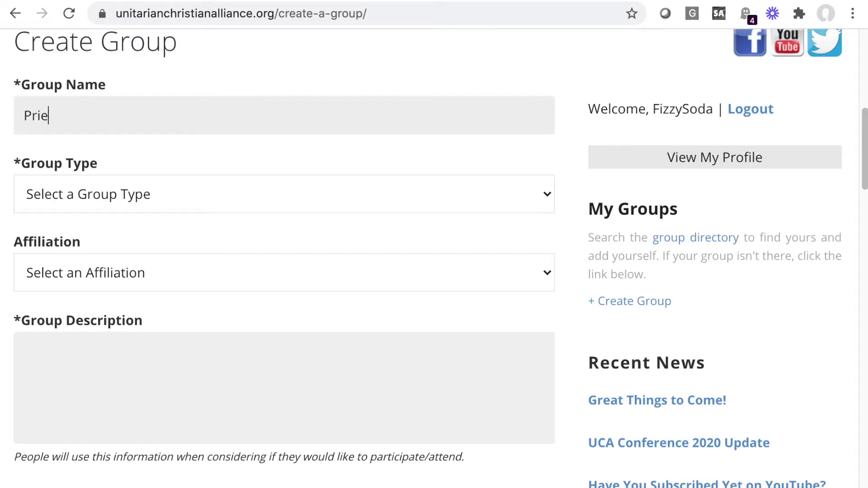
{"action": "type", "text": "stley Home Fellowship"}
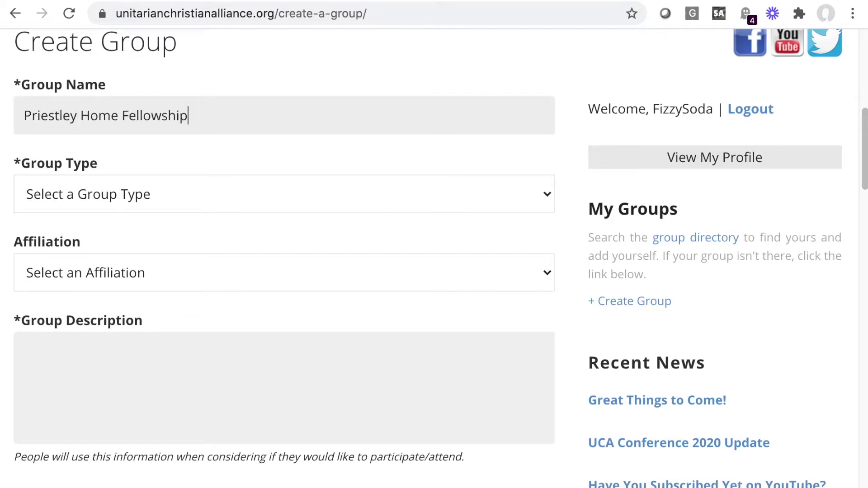
{"action": "scroll", "coordinate": [114, 143], "scroll_direction": "down", "scroll_amount": 1}
{"action": "left_click", "coordinate": [127, 156]}
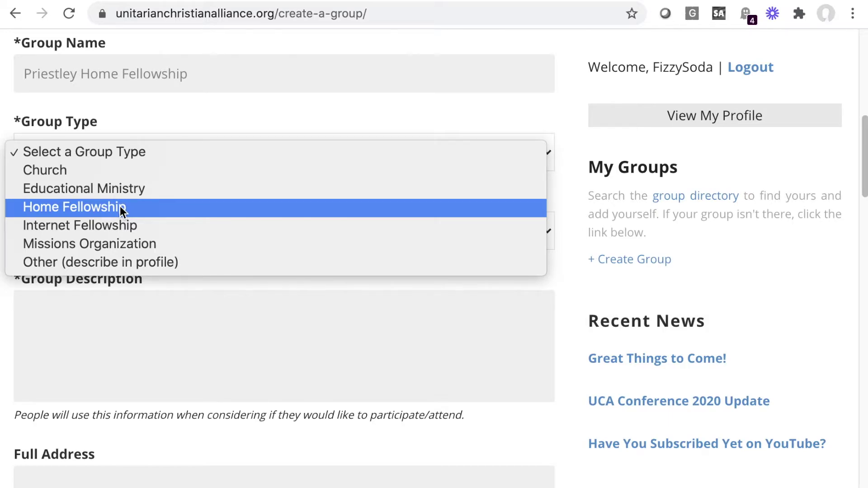
{"action": "left_click", "coordinate": [120, 207]}
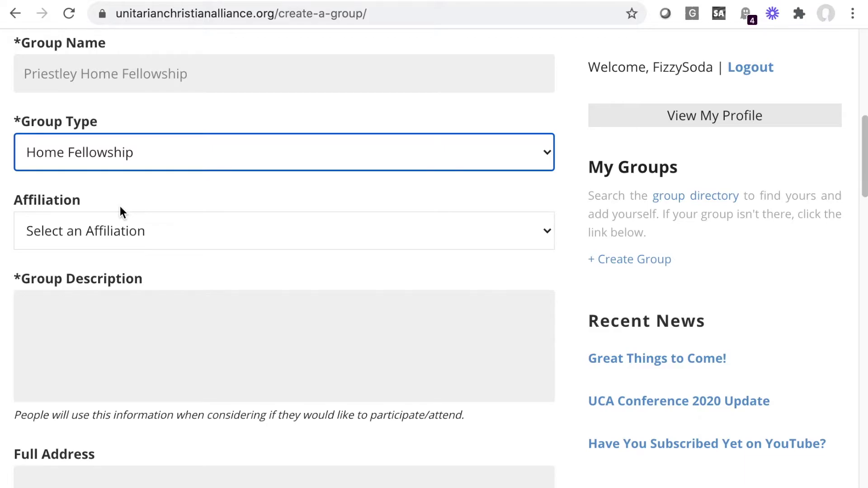
{"action": "left_click", "coordinate": [104, 235]}
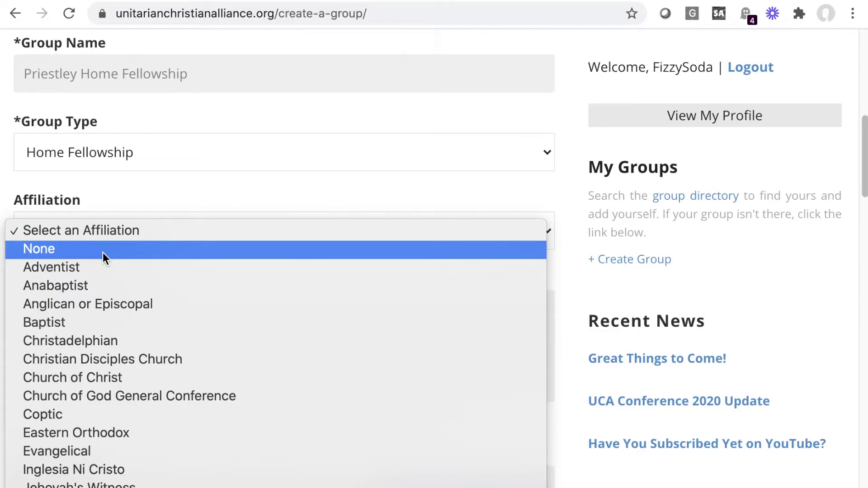
Step: Set affiliation to None and describe the group: 'We get together to study the Bible, pray, and invent new things.'
{"action": "left_click", "coordinate": [102, 252]}
{"action": "scroll", "coordinate": [102, 252], "scroll_direction": "down", "scroll_amount": 3}
{"action": "left_click", "coordinate": [115, 189]}
{"action": "type", "text": "We get together to study the bibl"}
{"action": "key", "text": "BackSpace"}
{"action": "key", "text": "BackSpace"}
{"action": "key", "text": "BackSpace"}
{"action": "key", "text": "BackSpace"}
{"action": "key", "text": "BackSpace"}
{"action": "type", "text": "Bible, pray, and invent new things."}
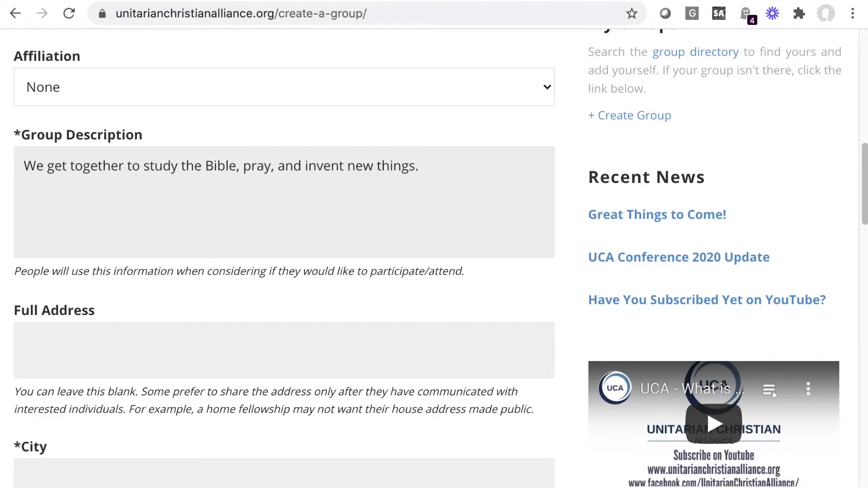
Step: Switch to full address entry and enter Northumberland as the city
{"action": "scroll", "coordinate": [434, 257], "scroll_direction": "down", "scroll_amount": 3}
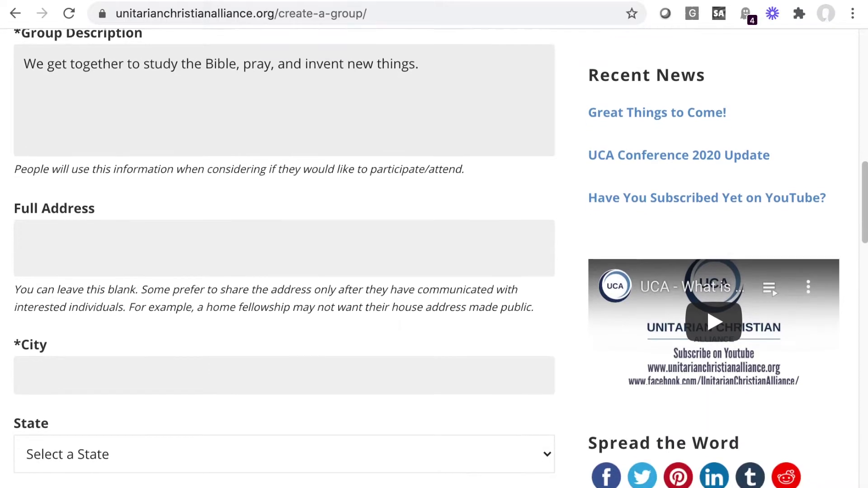
{"action": "scroll", "coordinate": [434, 258], "scroll_direction": "down", "scroll_amount": 1}
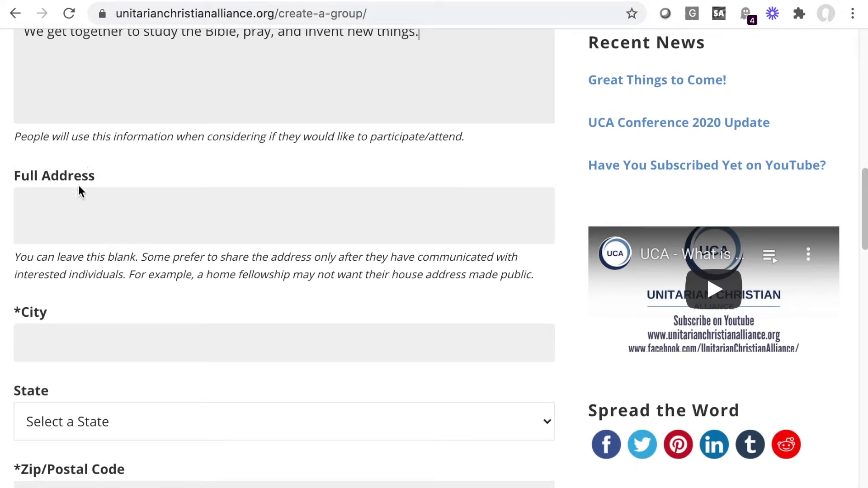
{"action": "left_click", "coordinate": [84, 203]}
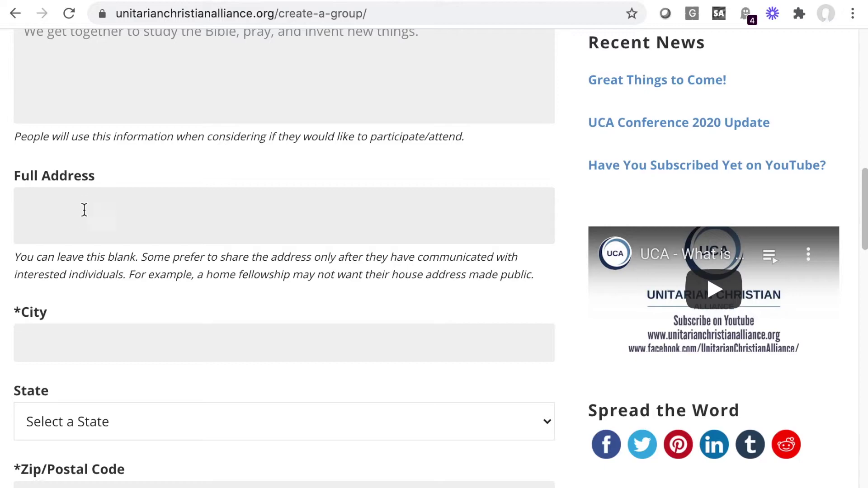
{"action": "left_click", "coordinate": [78, 342]}
{"action": "type", "text": "Northumberland"}
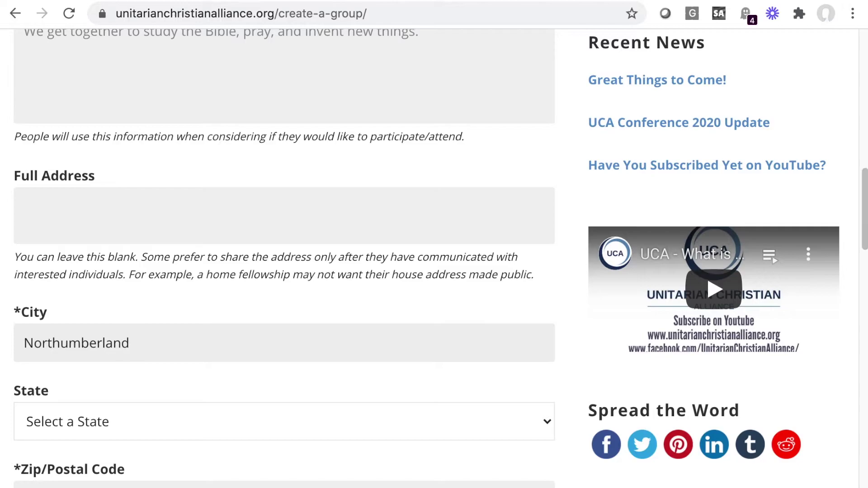
Step: Set the state to Pennsylvania and the zip code to 17857
{"action": "scroll", "coordinate": [105, 335], "scroll_direction": "down", "scroll_amount": 3}
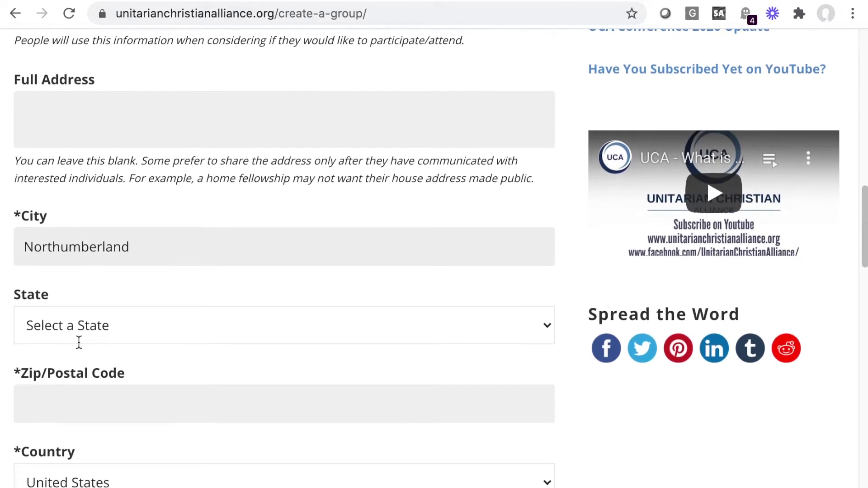
{"action": "left_click", "coordinate": [105, 332]}
{"action": "scroll", "coordinate": [105, 332], "scroll_direction": "down", "scroll_amount": 5}
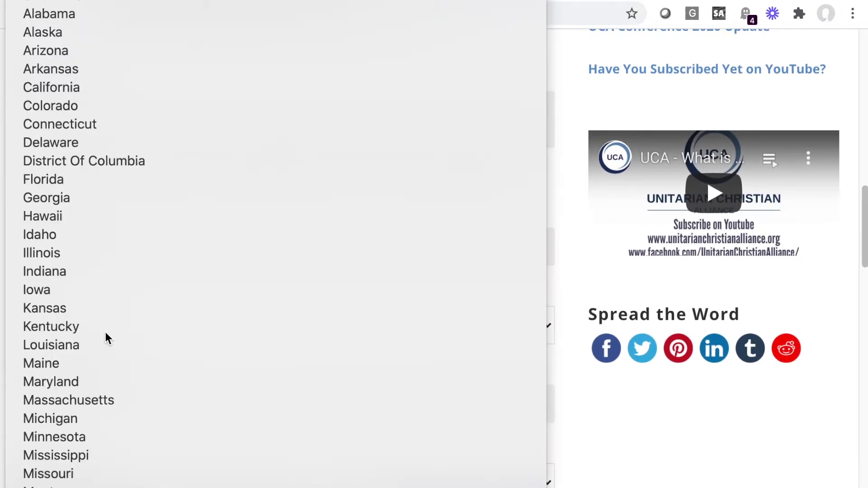
{"action": "key", "text": "p"}
{"action": "key", "text": "Return"}
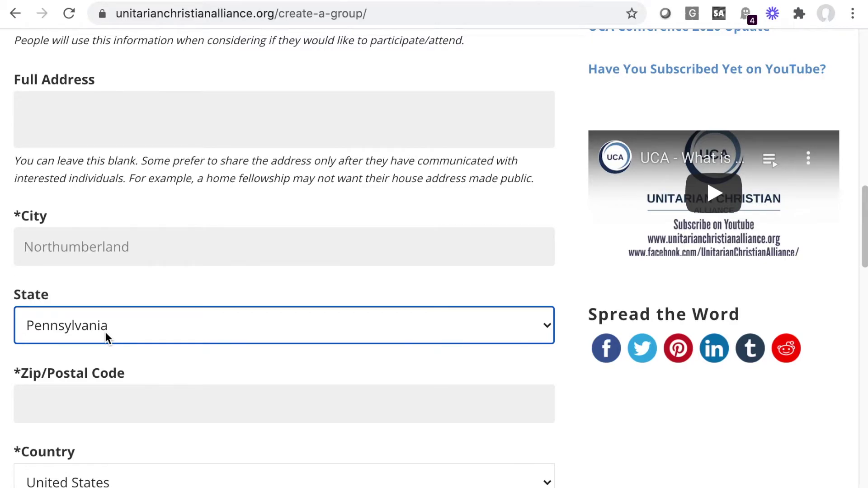
{"action": "scroll", "coordinate": [105, 332], "scroll_direction": "down", "scroll_amount": 3}
{"action": "left_click", "coordinate": [105, 306]}
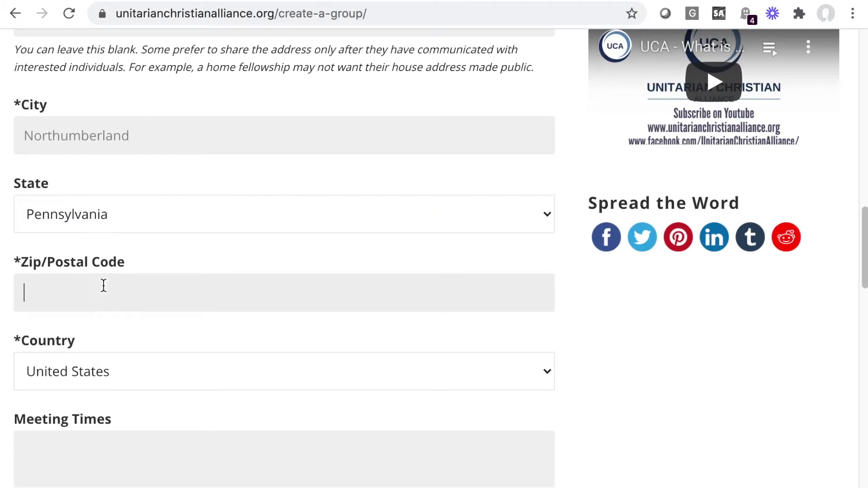
{"action": "type", "text": "17857"}
Step: Set meeting times to 'Thursday evenings. Contact us to learn more.'
{"action": "scroll", "coordinate": [128, 157], "scroll_direction": "down", "scroll_amount": 8}
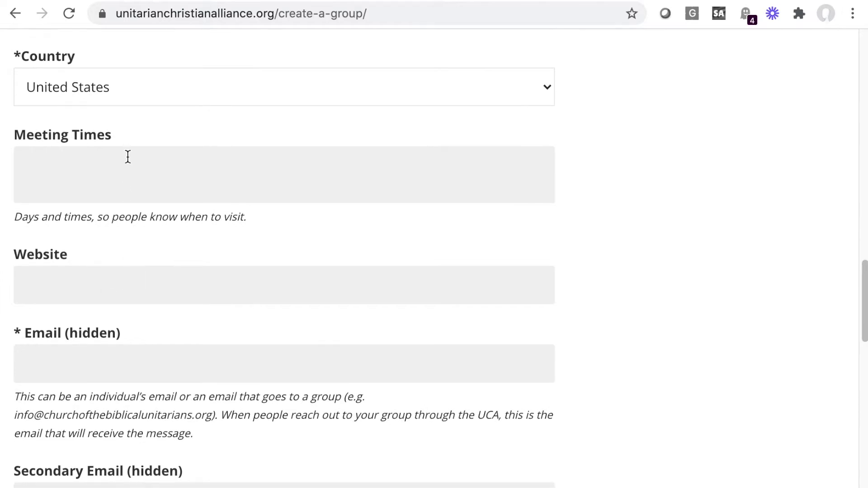
{"action": "left_click", "coordinate": [128, 156]}
{"action": "type", "text": "Thursday evenings. Contact us to learn more."}
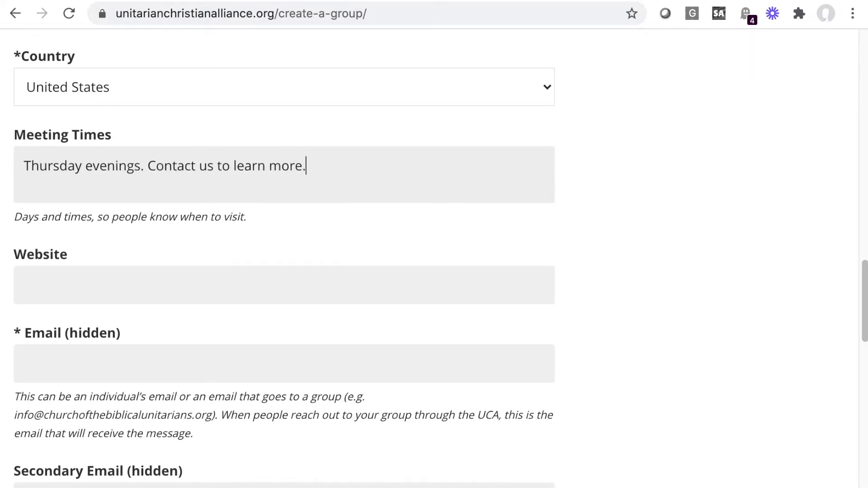
{"action": "scroll", "coordinate": [284, 258], "scroll_direction": "down", "scroll_amount": 5}
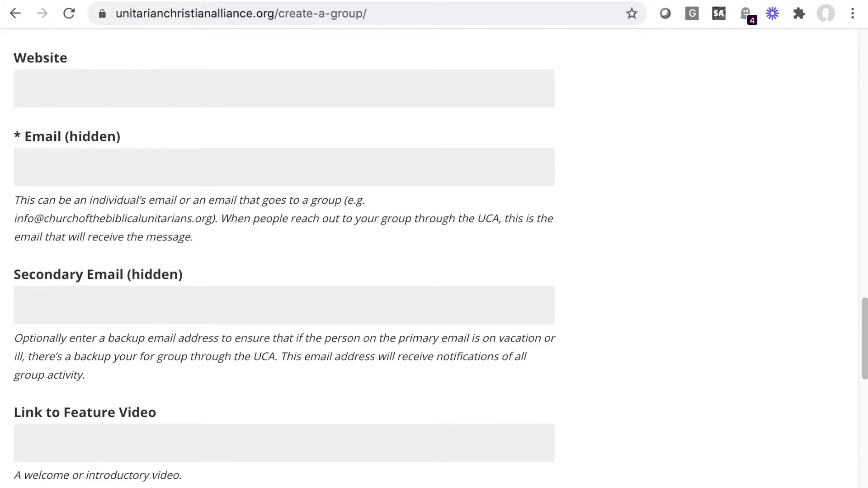
Step: Fill in the group's primary contact e-mail and a secondary backup e-mail
{"action": "left_click", "coordinate": [71, 154]}
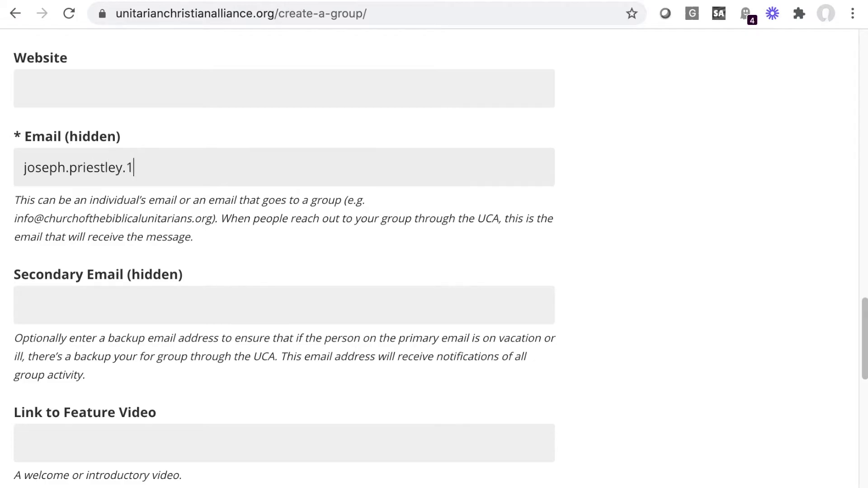
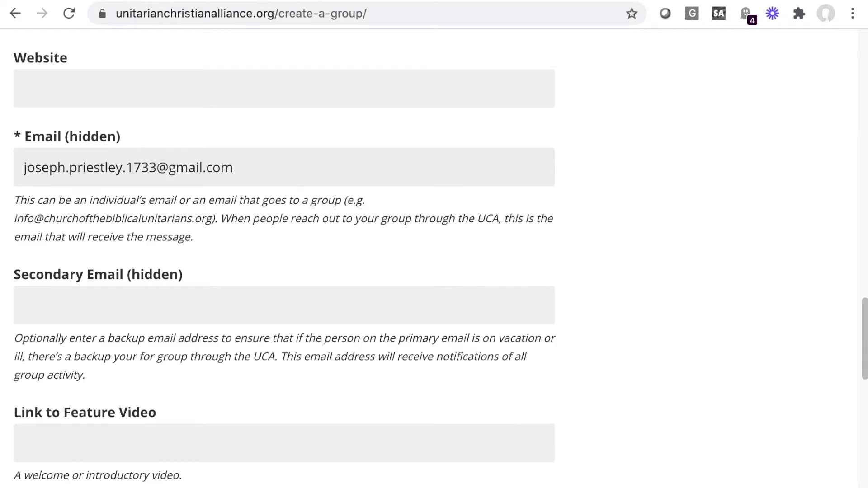
{"action": "scroll", "coordinate": [26, 182], "scroll_direction": "down", "scroll_amount": 3}
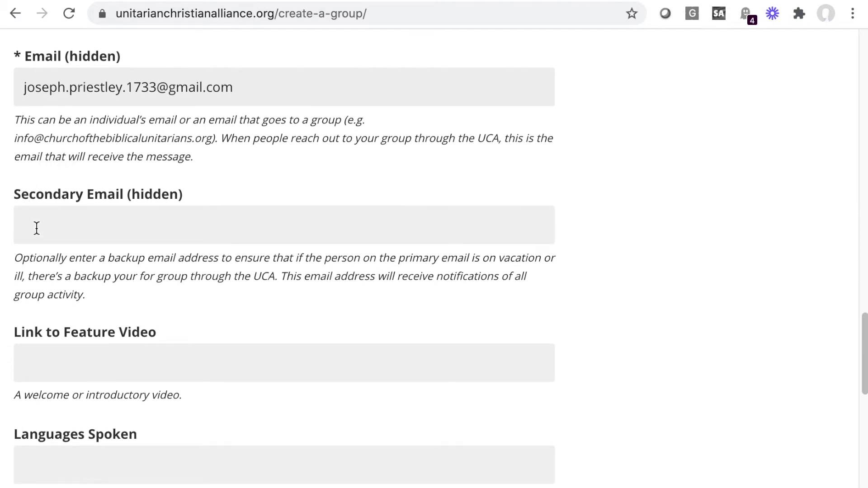
{"action": "left_click", "coordinate": [36, 227]}
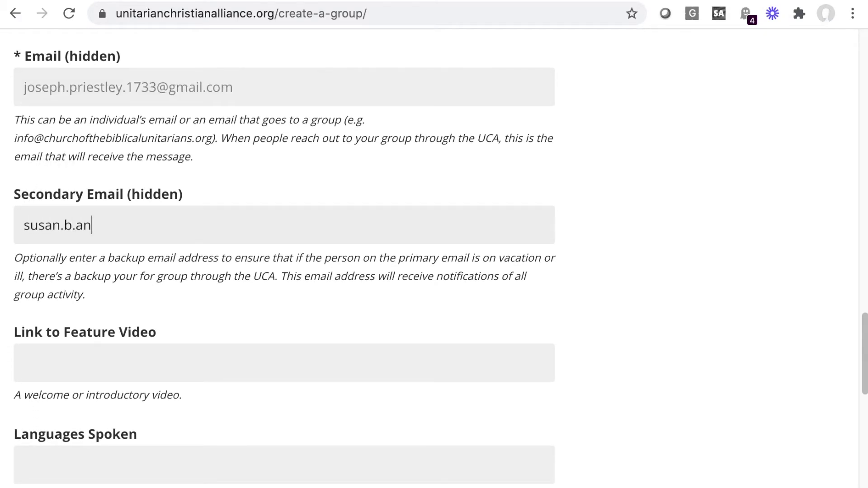
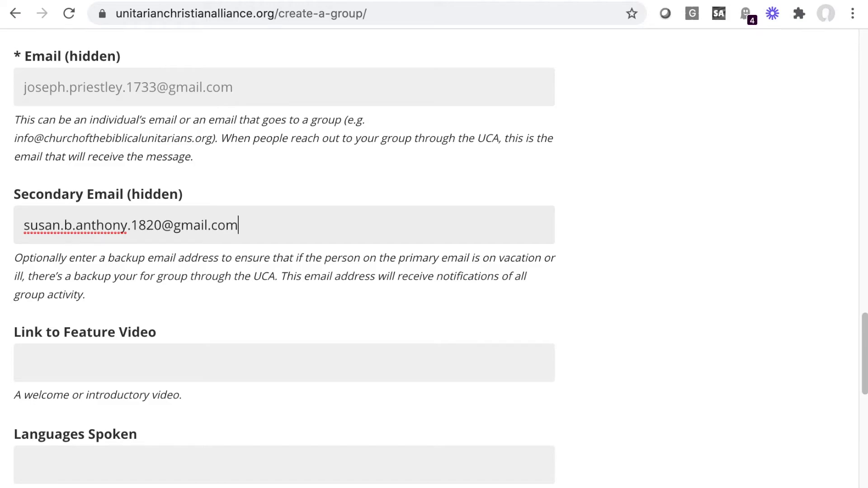
{"action": "scroll", "coordinate": [190, 256], "scroll_direction": "down", "scroll_amount": 5}
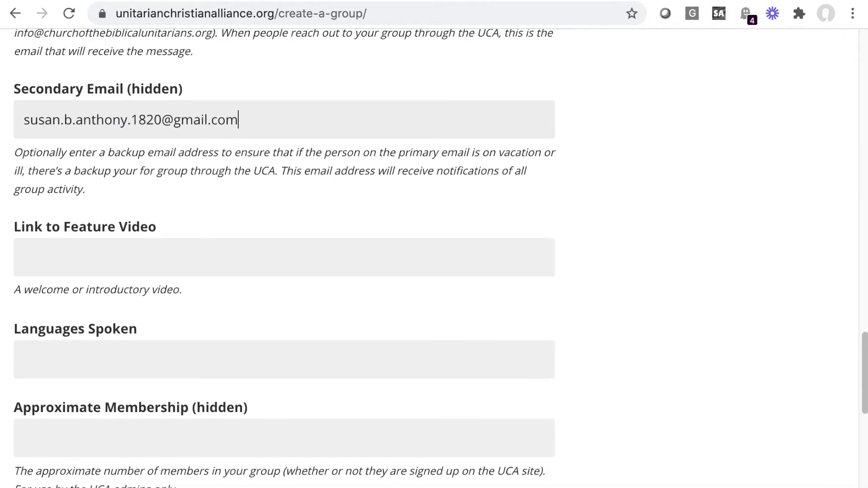
Step: Enter English as the language spoken and 9 as the approximate membership
{"action": "left_click", "coordinate": [134, 346]}
{"action": "type", "text": "English"}
{"action": "scroll", "coordinate": [284, 257], "scroll_direction": "down", "scroll_amount": 5}
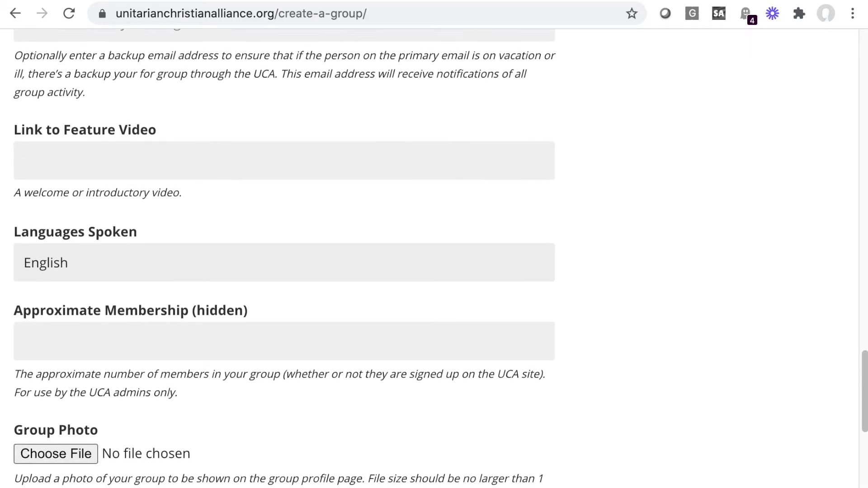
{"action": "scroll", "coordinate": [284, 257], "scroll_direction": "down", "scroll_amount": 3}
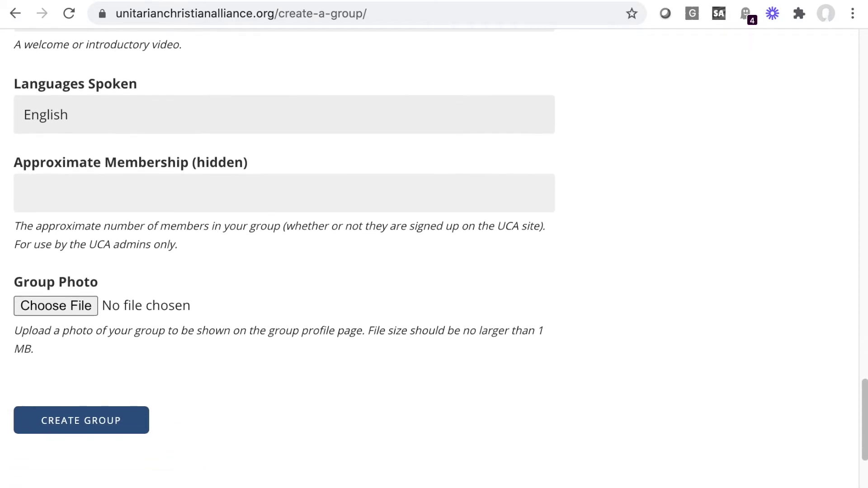
{"action": "left_click", "coordinate": [84, 190]}
{"action": "type", "text": "9"}
{"action": "scroll", "coordinate": [441, 247], "scroll_direction": "down", "scroll_amount": 2}
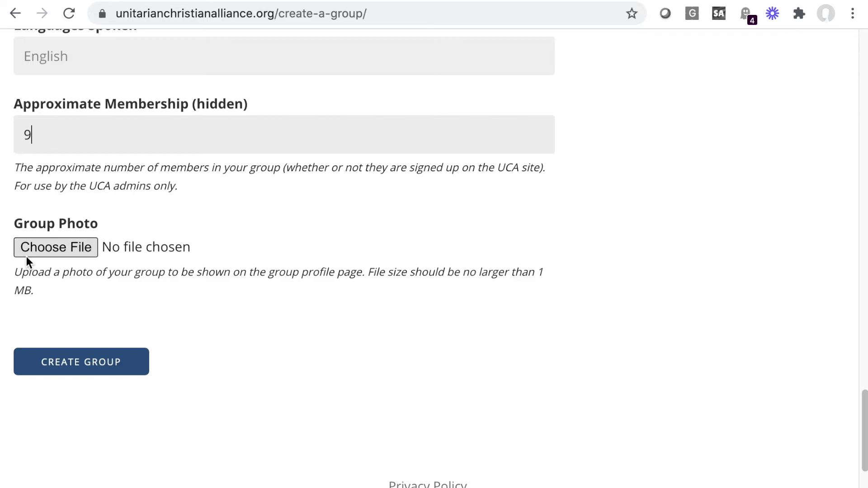
Step: Submit the Create Group form, review the new group's profile, and return to the home page
{"action": "left_click", "coordinate": [87, 369]}
{"action": "scroll", "coordinate": [88, 371], "scroll_direction": "down", "scroll_amount": 8}
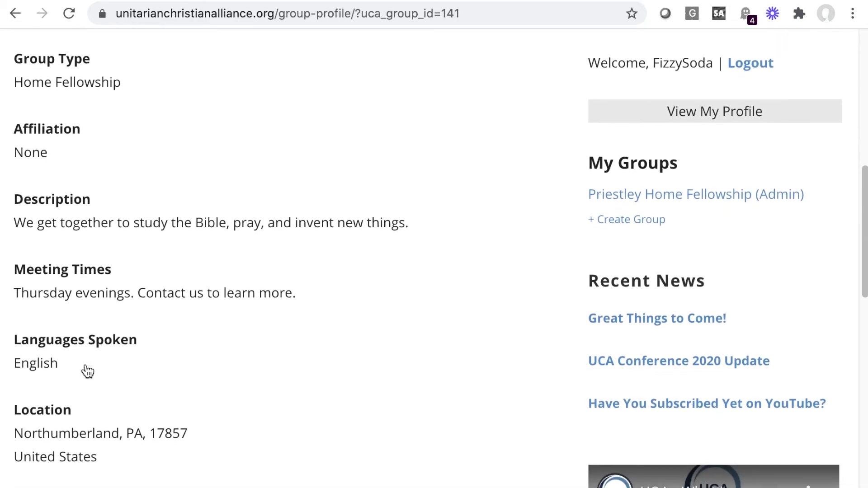
{"action": "scroll", "coordinate": [87, 370], "scroll_direction": "up", "scroll_amount": 10}
{"action": "left_click", "coordinate": [145, 107]}
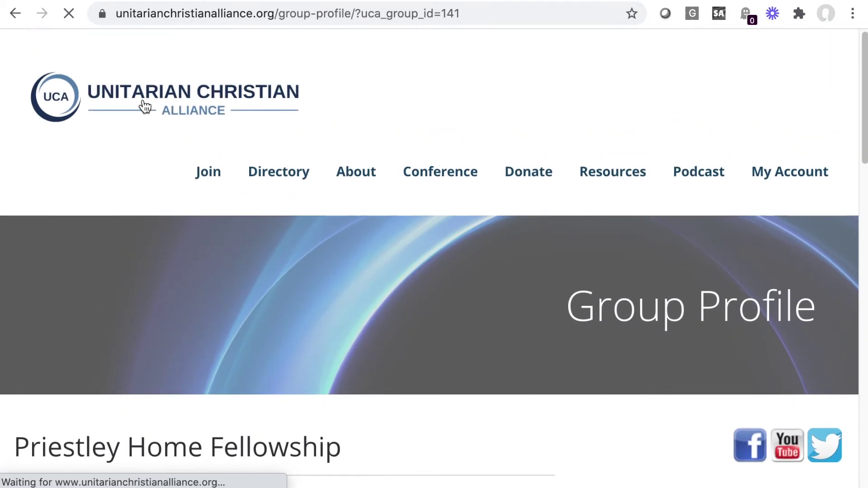
{"action": "scroll", "coordinate": [344, 335], "scroll_direction": "down", "scroll_amount": 5}
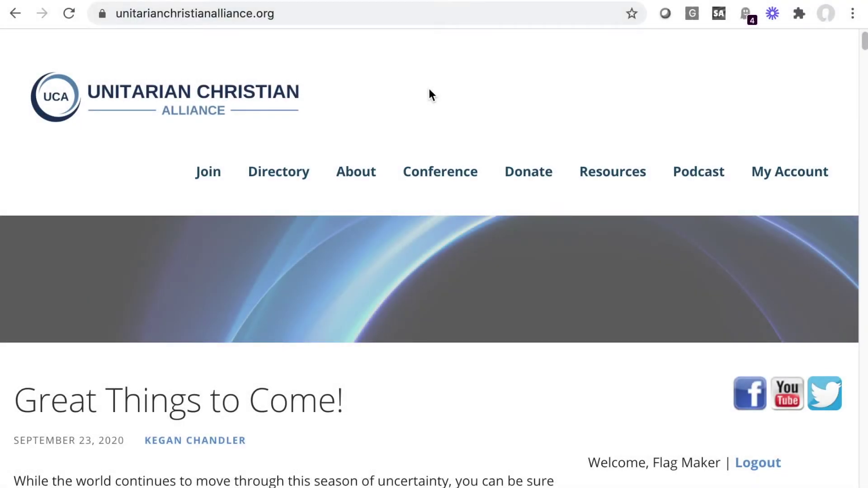
Step: Go through the create-group page to the Group Directory listing Priestley Home Fellowship in Northumberland, PA 17857
{"action": "scroll", "coordinate": [428, 94], "scroll_direction": "down", "scroll_amount": 5}
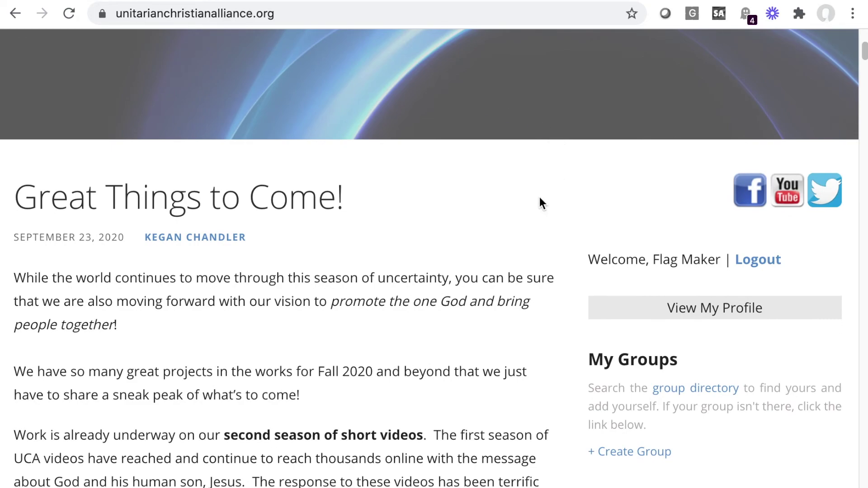
{"action": "scroll", "coordinate": [664, 248], "scroll_direction": "down", "scroll_amount": 3}
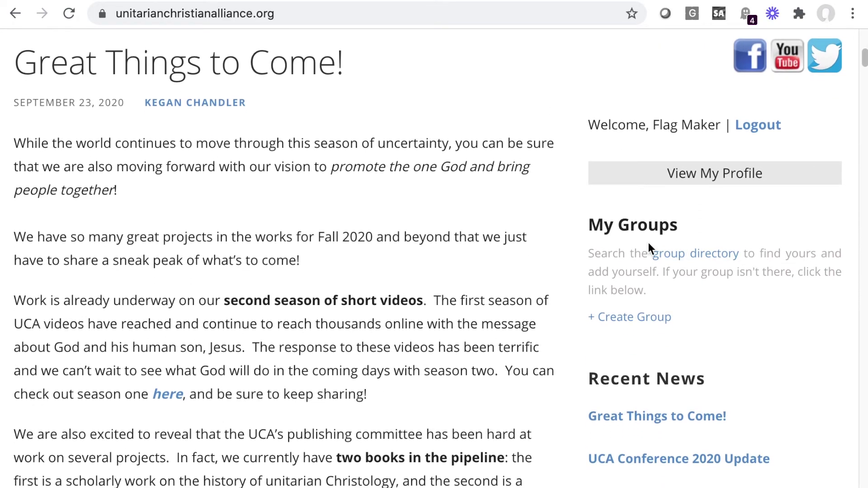
{"action": "left_click", "coordinate": [655, 319]}
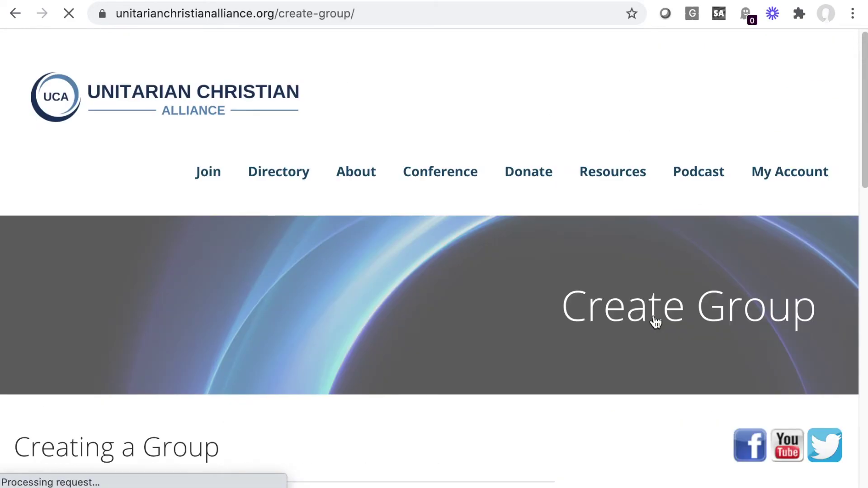
{"action": "scroll", "coordinate": [655, 323], "scroll_direction": "down", "scroll_amount": 10}
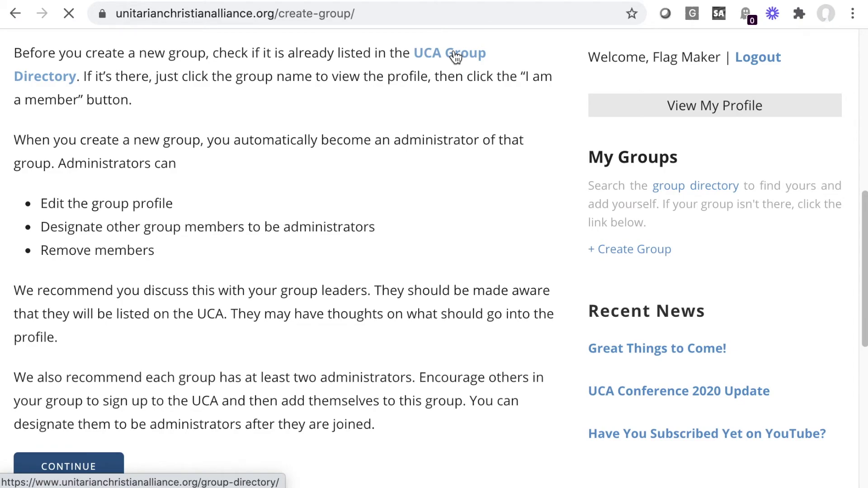
{"action": "scroll", "coordinate": [228, 430], "scroll_direction": "down", "scroll_amount": 8}
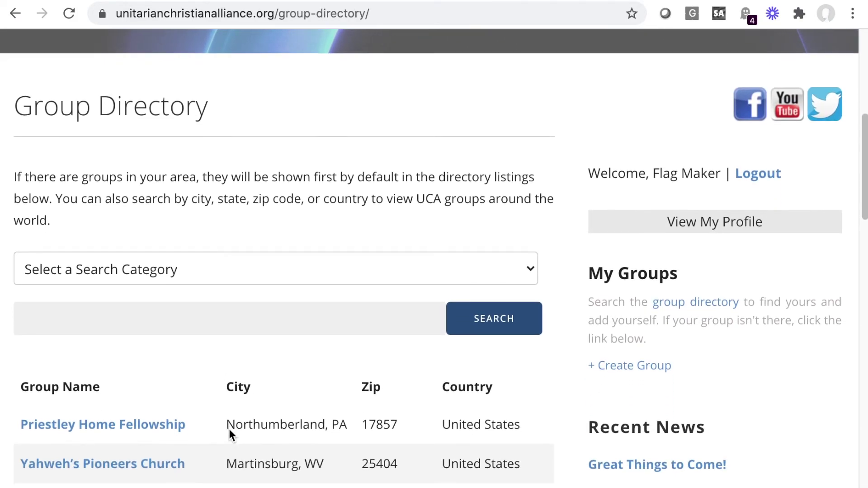
{"action": "scroll", "coordinate": [228, 430], "scroll_direction": "down", "scroll_amount": 2}
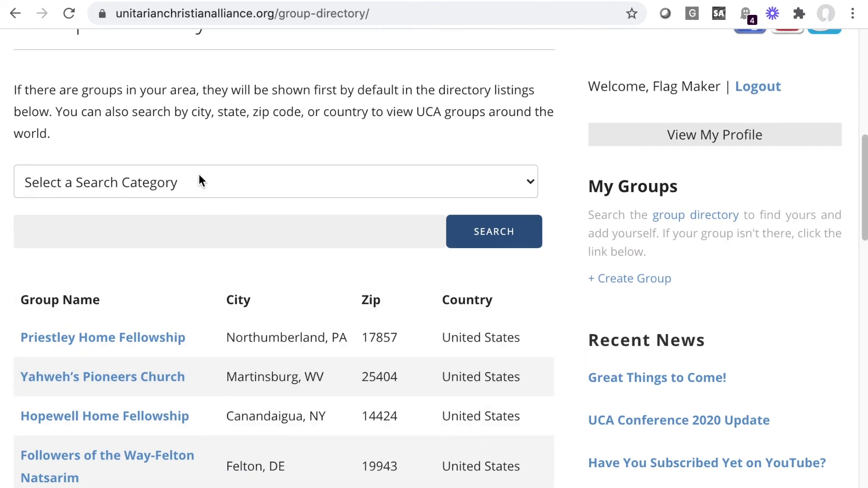
{"action": "left_click", "coordinate": [131, 343]}
{"action": "scroll", "coordinate": [131, 343], "scroll_direction": "down", "scroll_amount": 7}
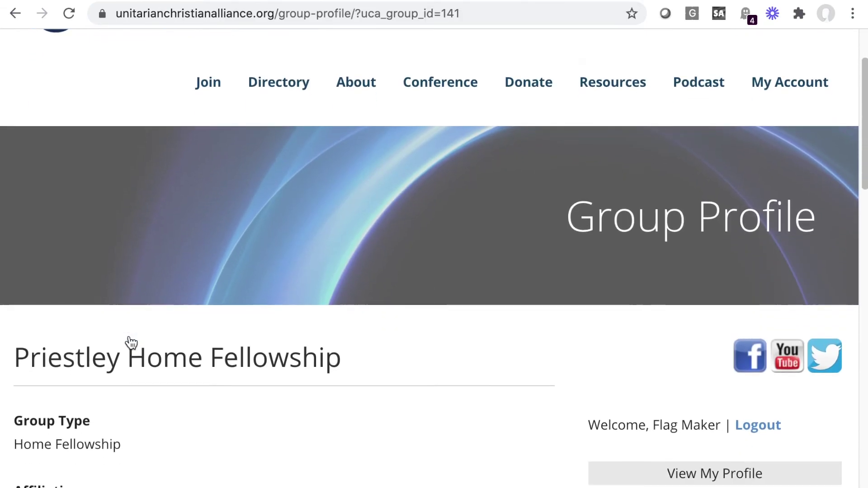
{"action": "scroll", "coordinate": [131, 342], "scroll_direction": "down", "scroll_amount": 9}
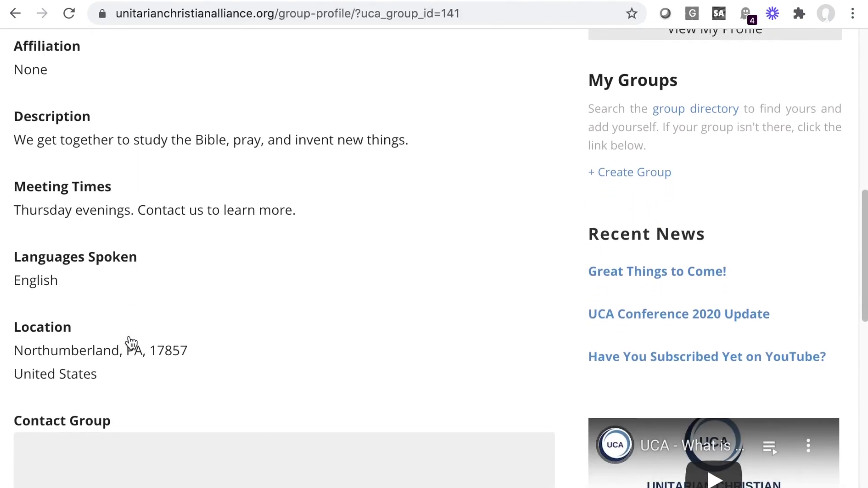
{"action": "scroll", "coordinate": [131, 342], "scroll_direction": "down", "scroll_amount": 4}
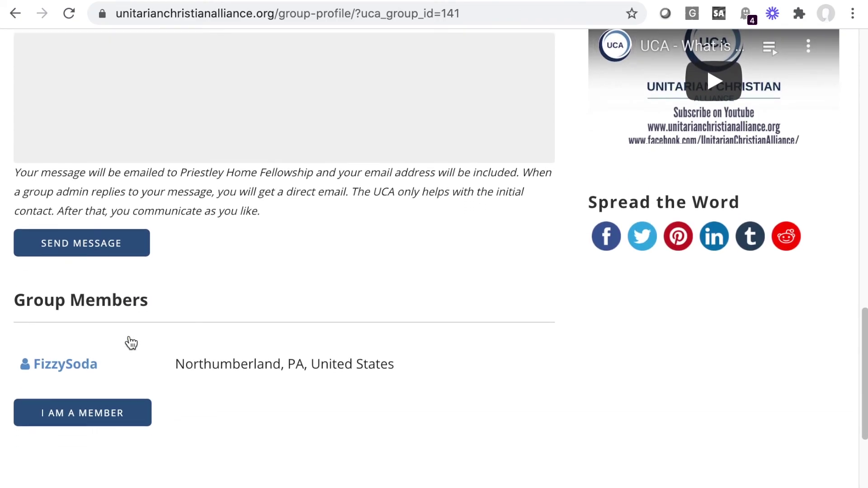
{"action": "left_click", "coordinate": [78, 413]}
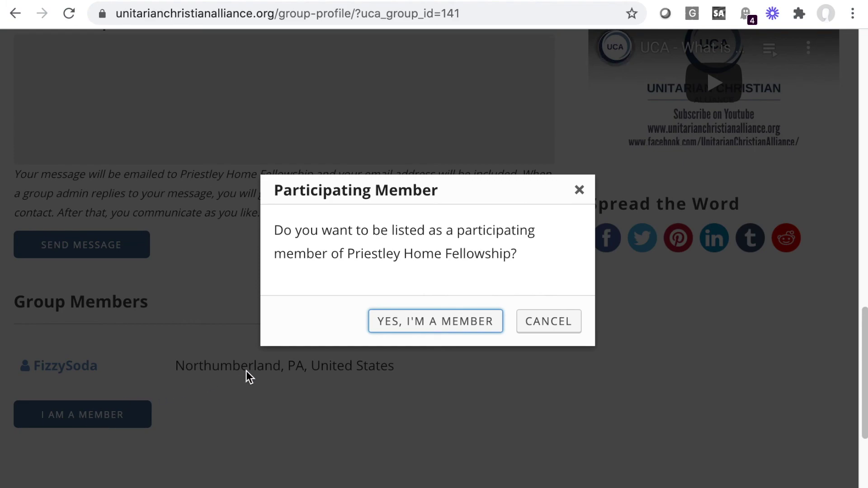
{"action": "left_click", "coordinate": [459, 319]}
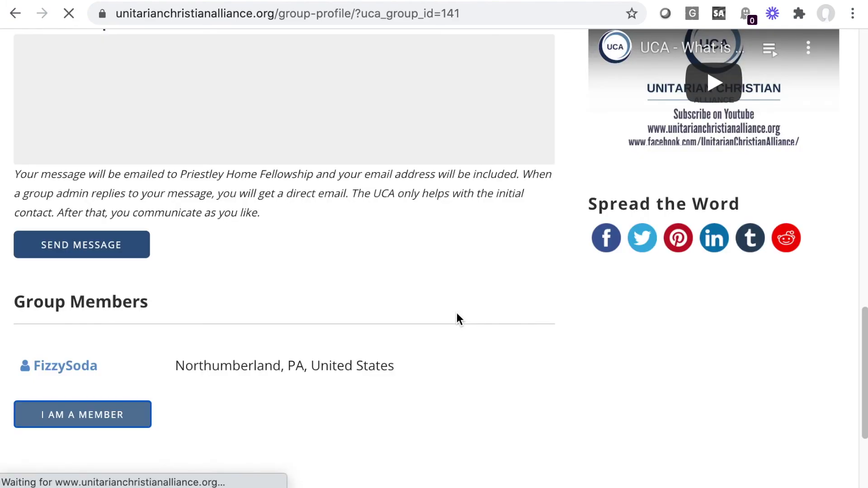